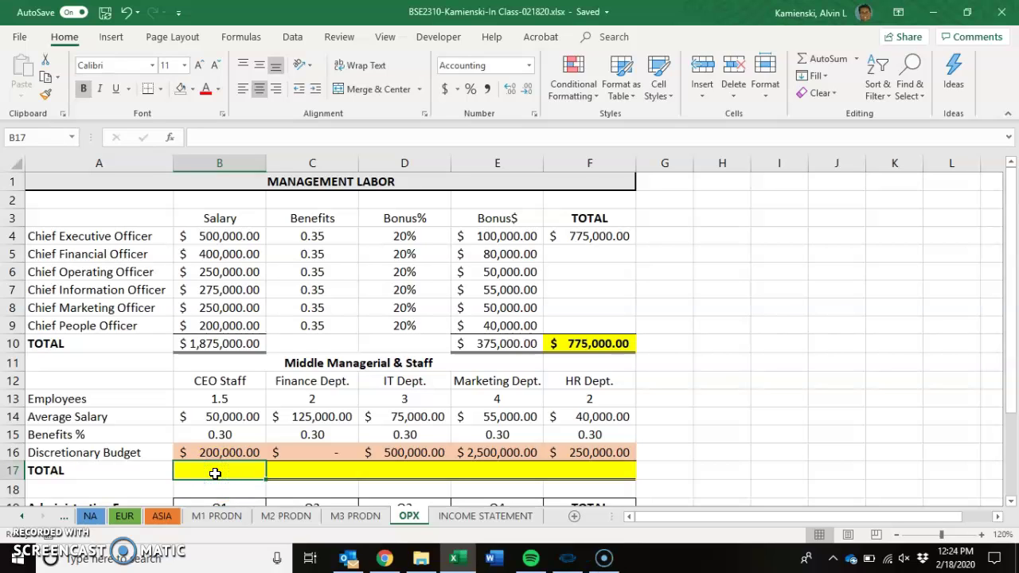
Step: Enter the employees-times-salary formula =B13*B14 in the CEO Staff TOTAL cell B17
type("=")
key("Up")
key("Up")
key("Up")
key("Up")
type("*")
key("Up")
key("Up")
key("Up")
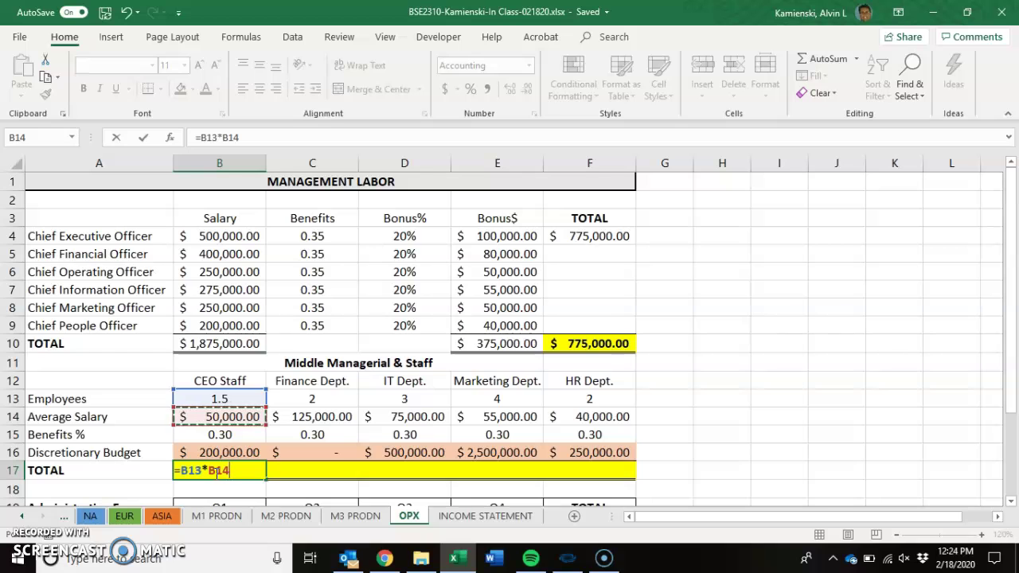
key("ctrl+Return")
key("ctrl+b")
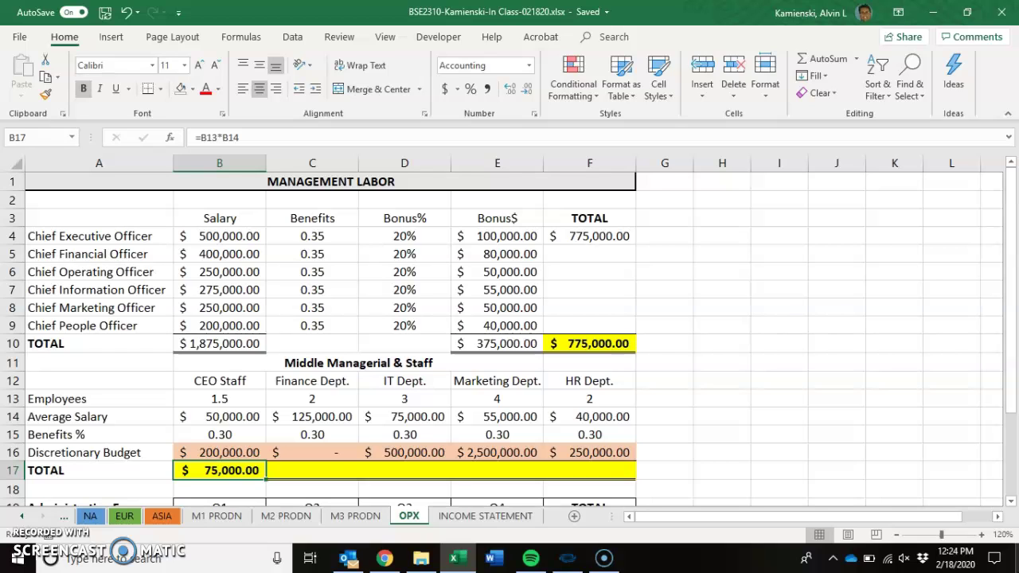
Step: Begin adding a salary-times-benefits term to the B17 formula, then cancel the edit
left_click(409, 132)
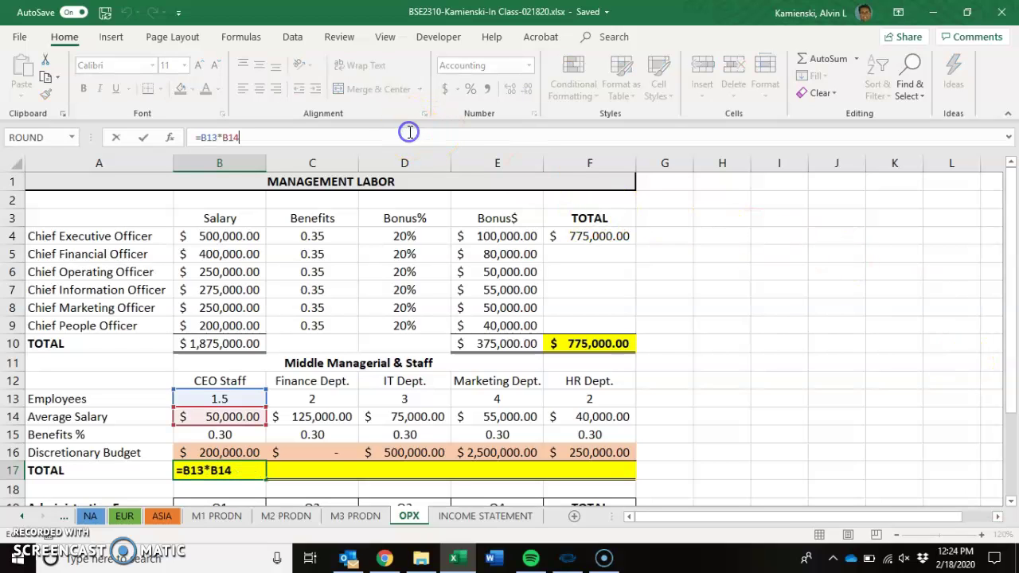
type("+")
type("(")
left_click(228, 417)
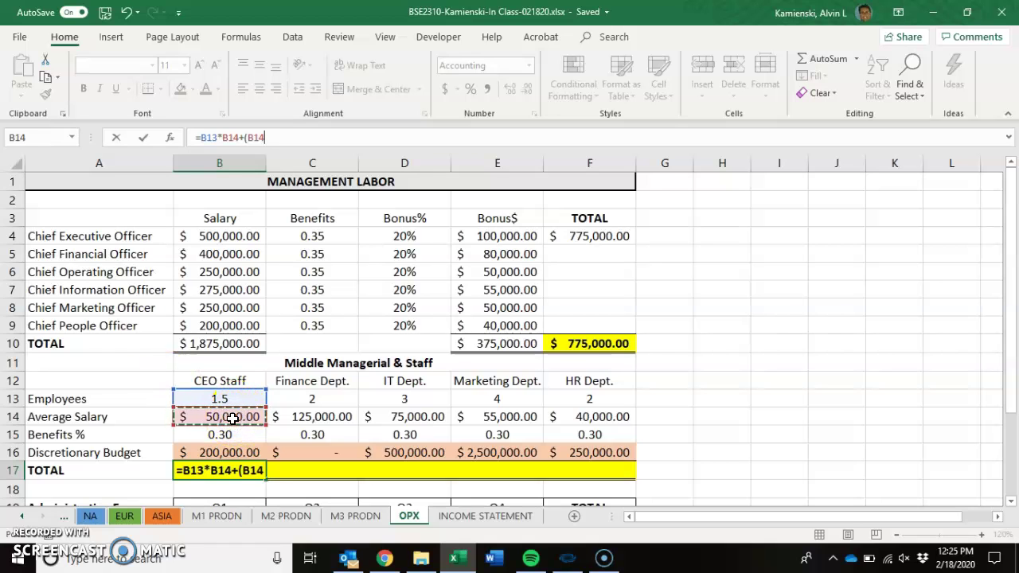
type("*")
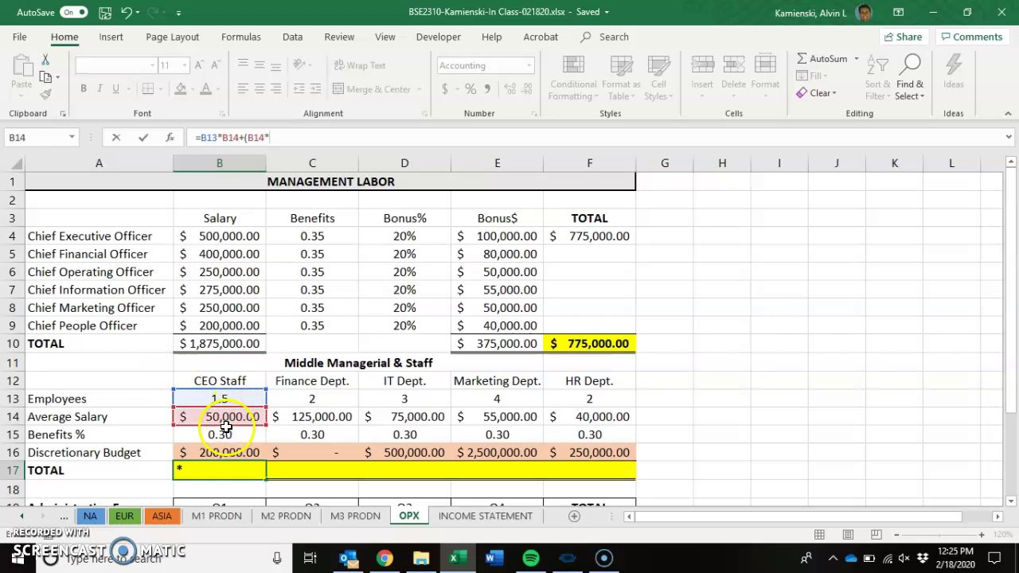
key("Escape")
Step: Extend B17 to =B13*B14+(B14*B15), adding Average Salary times Benefits %
left_click(337, 136)
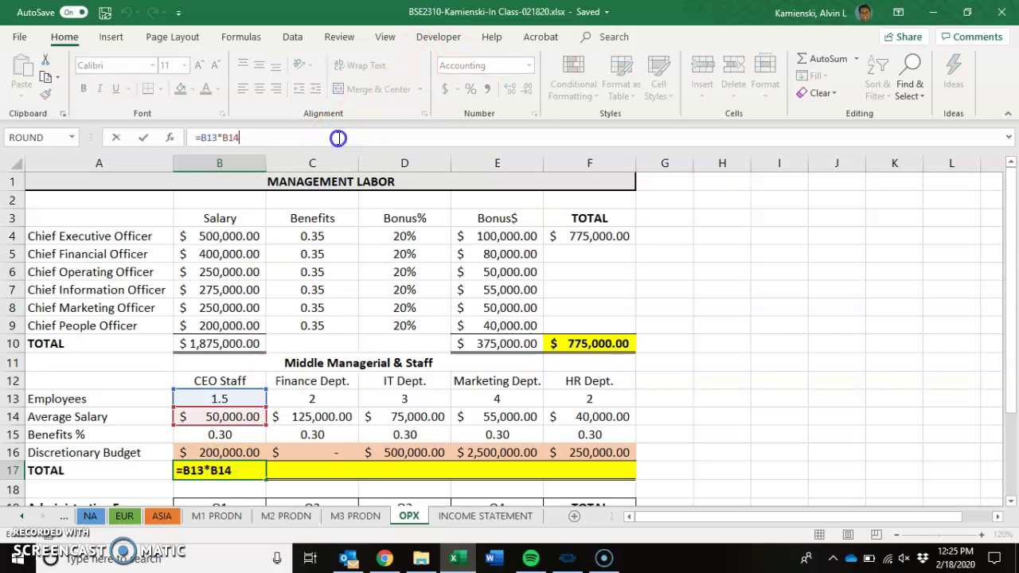
type("+(")
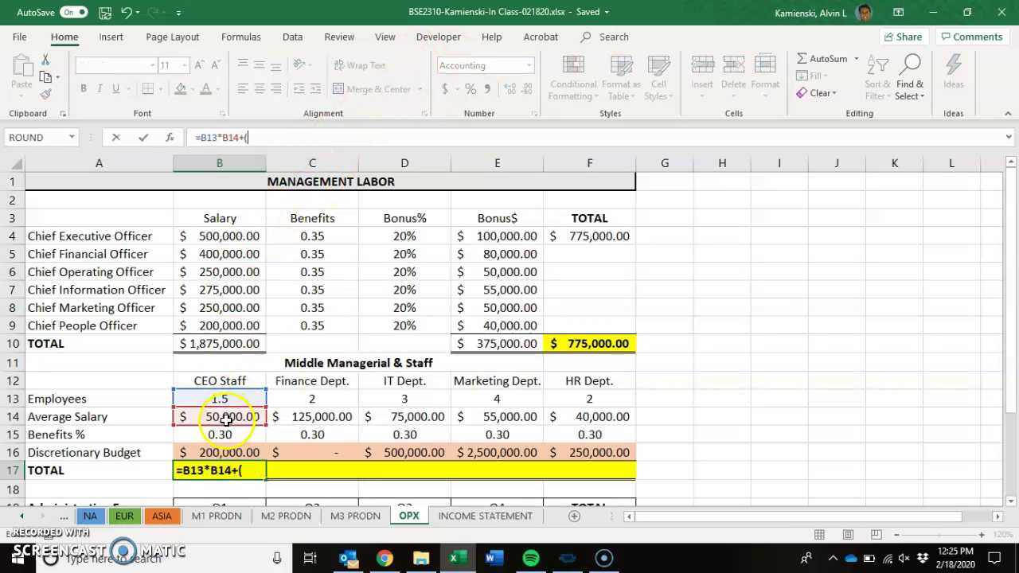
left_click(226, 416)
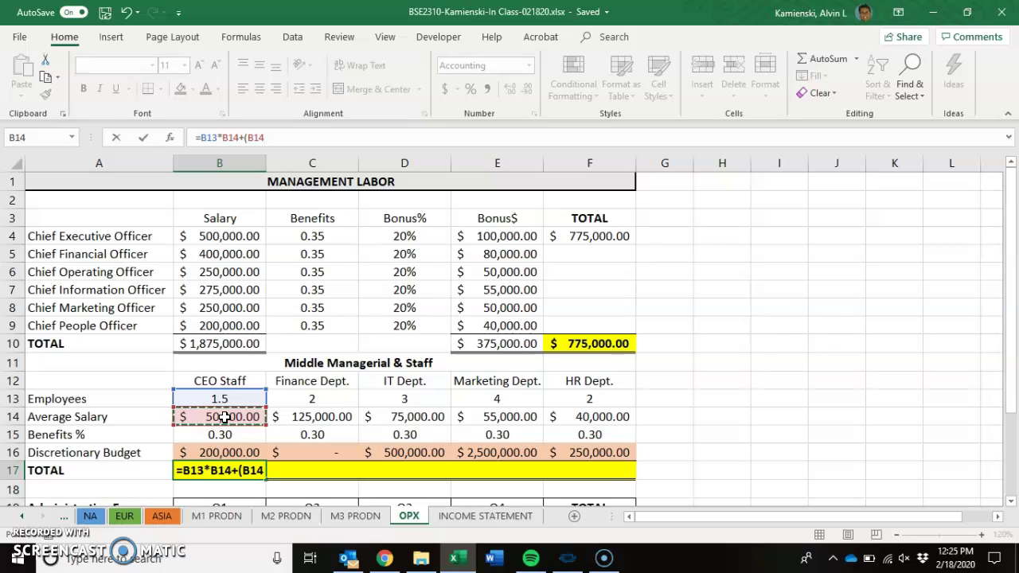
type("*")
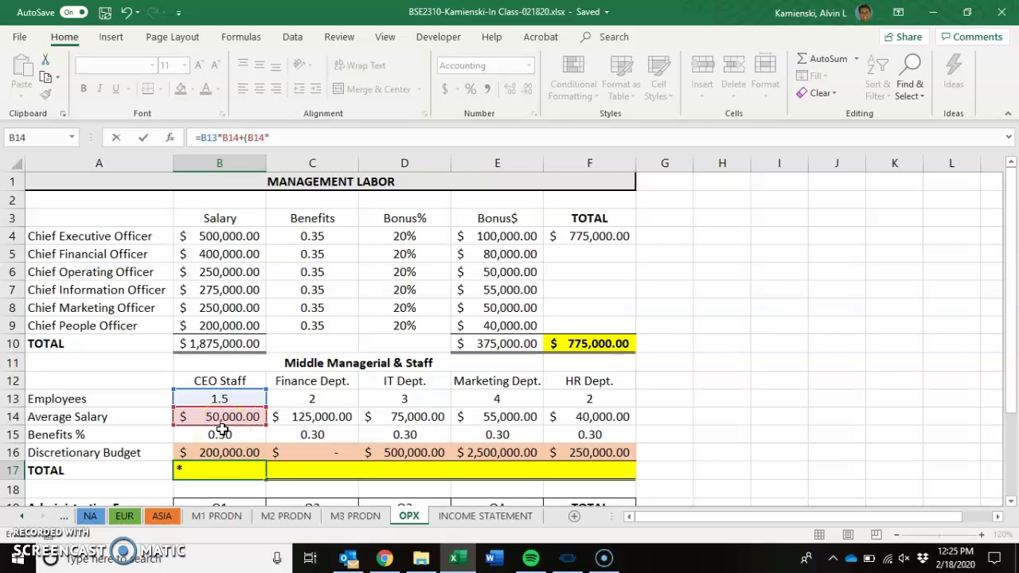
left_click(222, 434)
type(")")
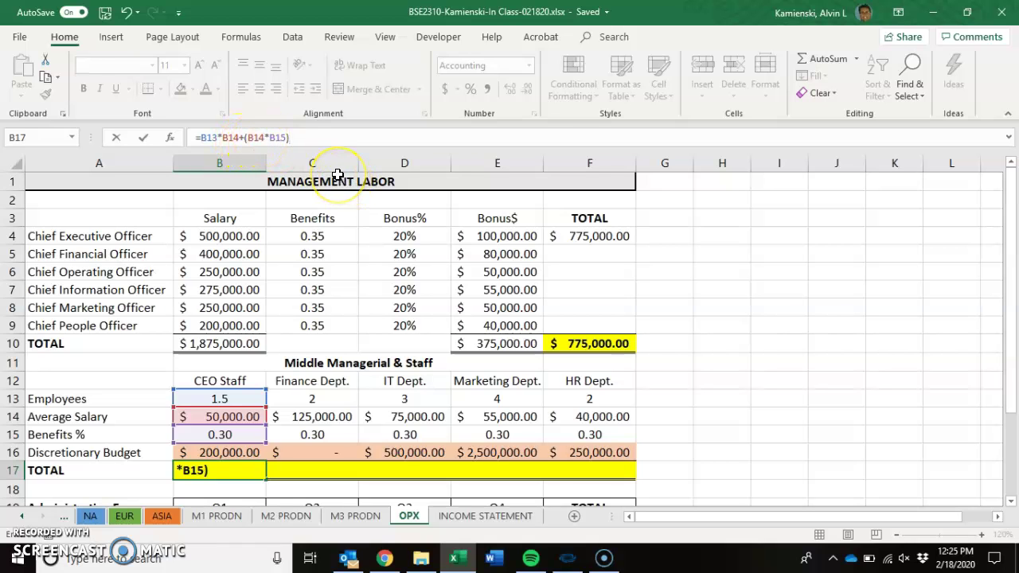
key("Return")
Step: Return to B17 and put its formula =B13*B14+(B14*B15) into edit mode with F2
key("Up")
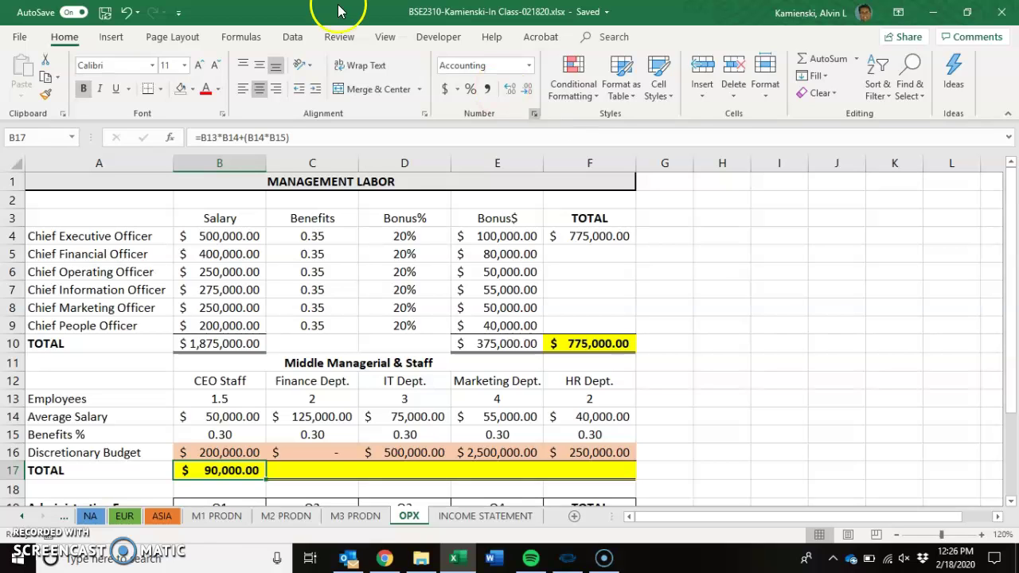
key("F2")
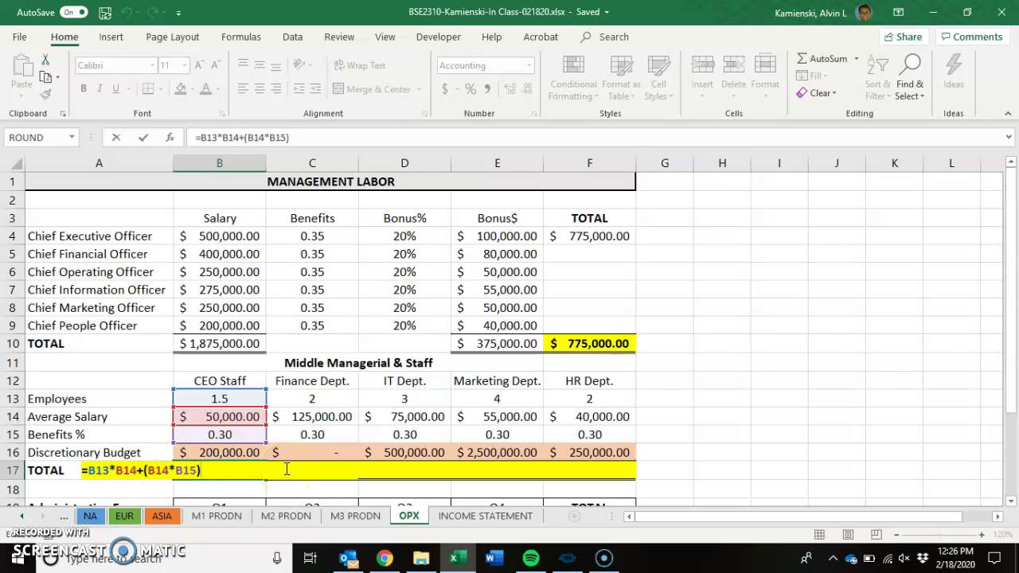
Step: Append +B16 Discretionary Budget to the B17 formula so it totals $290,000.00
type("+")
left_click(88, 451)
key("Right")
key("Return")
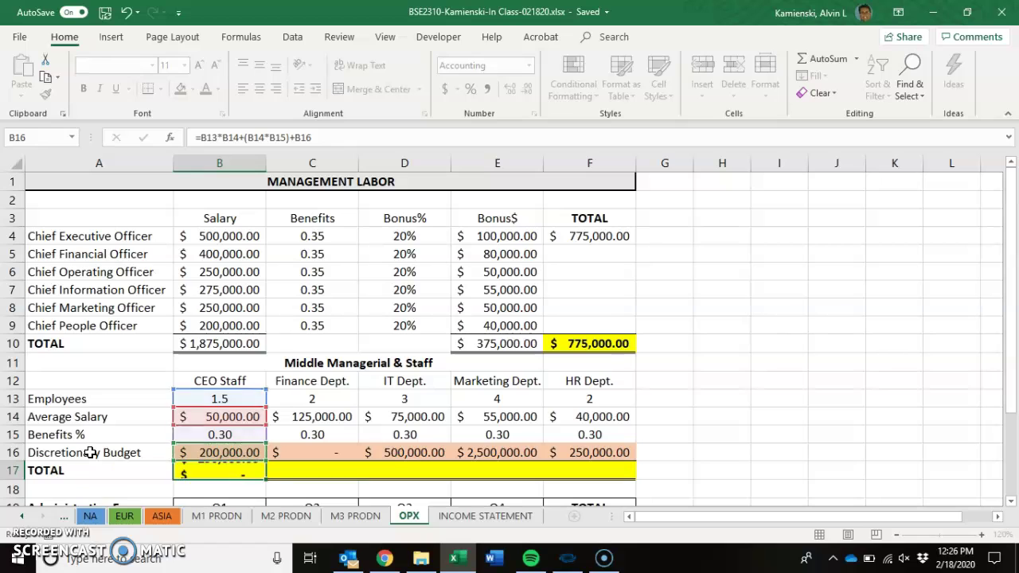
key("Up")
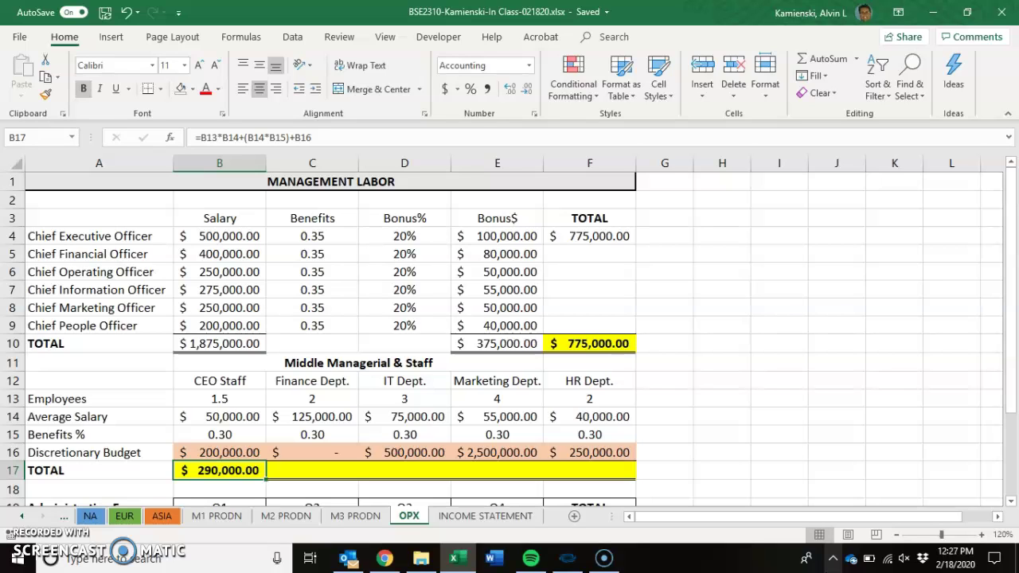
Step: Build =C13*C14+(C13*C14*C15) in the Finance Dept. TOTAL cell C17
left_click(312, 470)
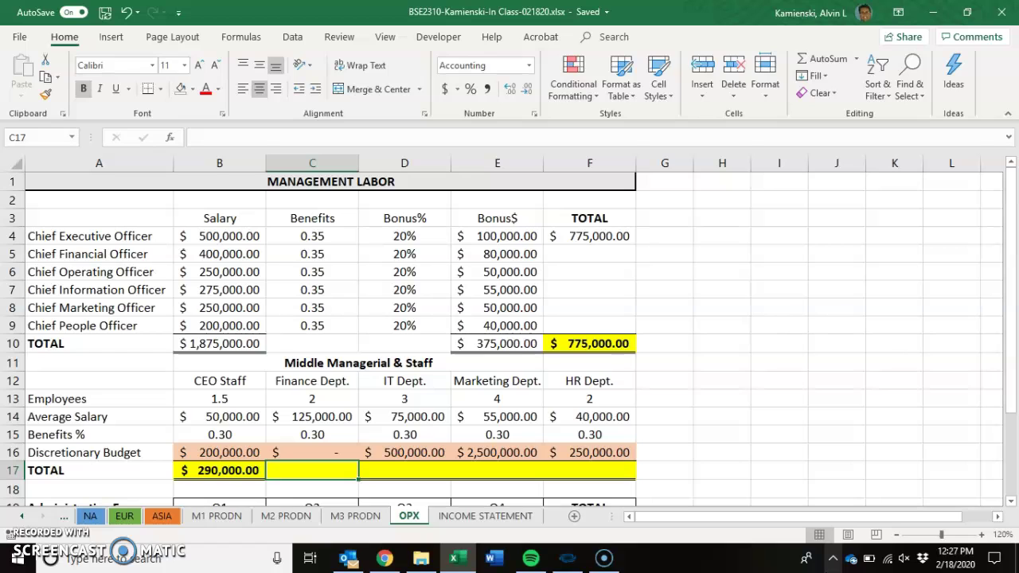
type("=")
key("Up")
key("Up")
key("Up")
key("Up")
type("*")
key("Down")
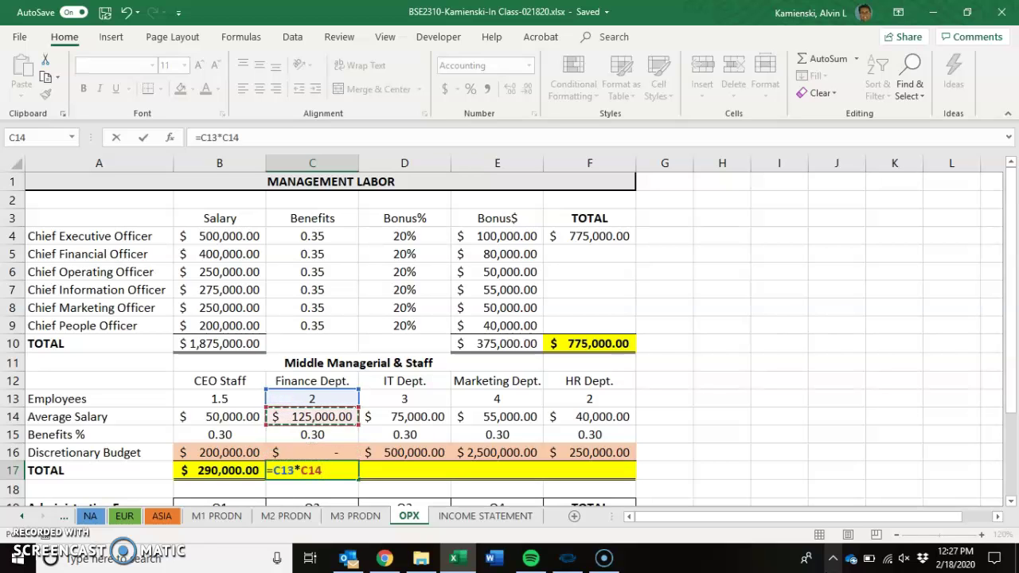
type("+(")
key("Up")
key("Up")
key("Up")
key("Up")
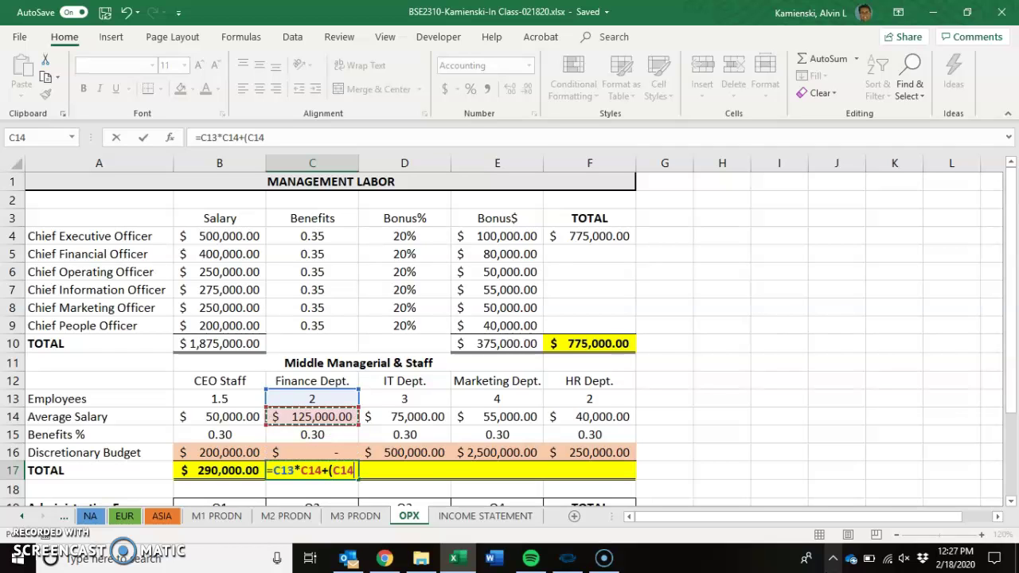
type("*")
key("Up")
key("Up")
key("Up")
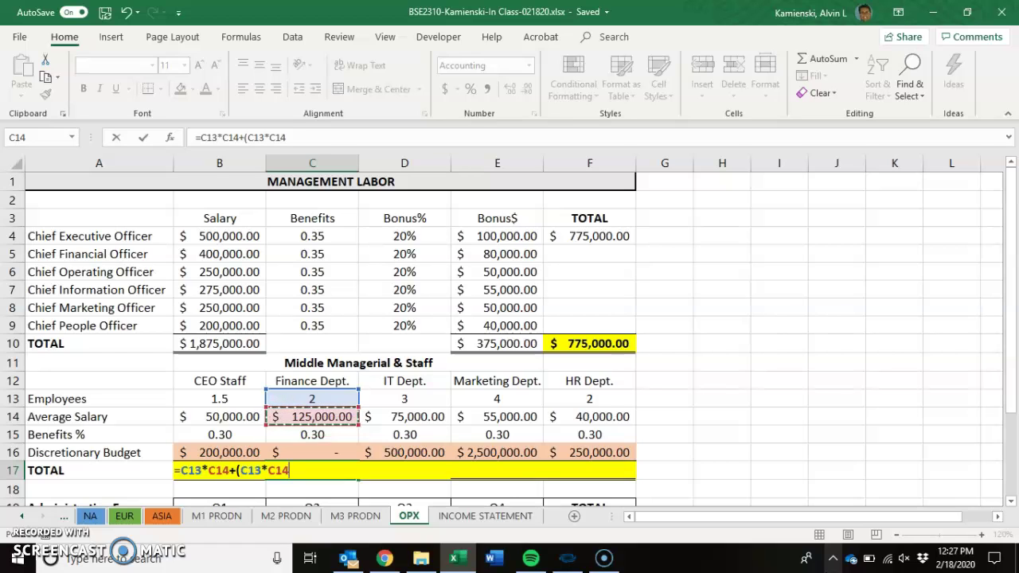
type("*")
key("Up")
key("Up")
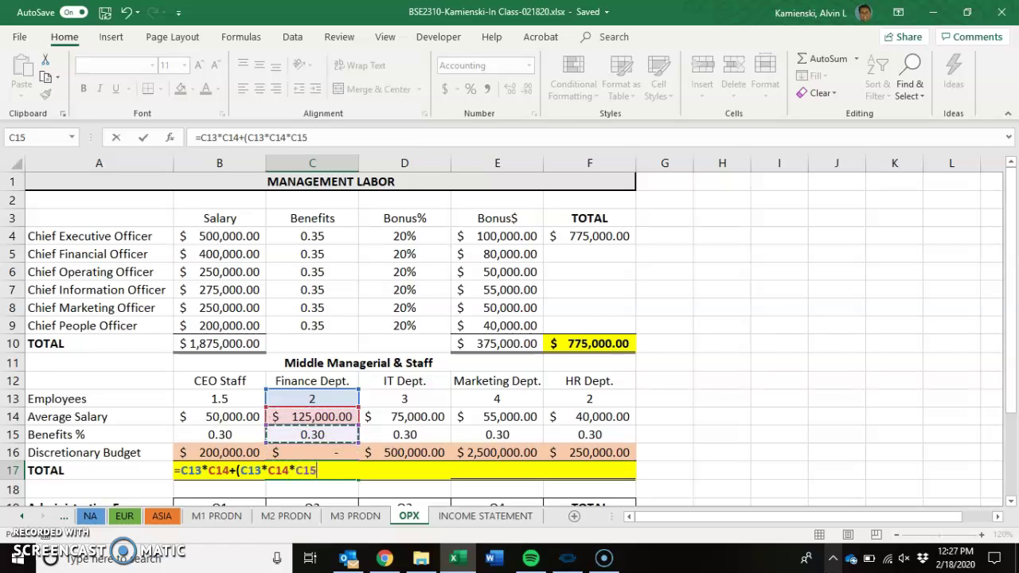
type(")+")
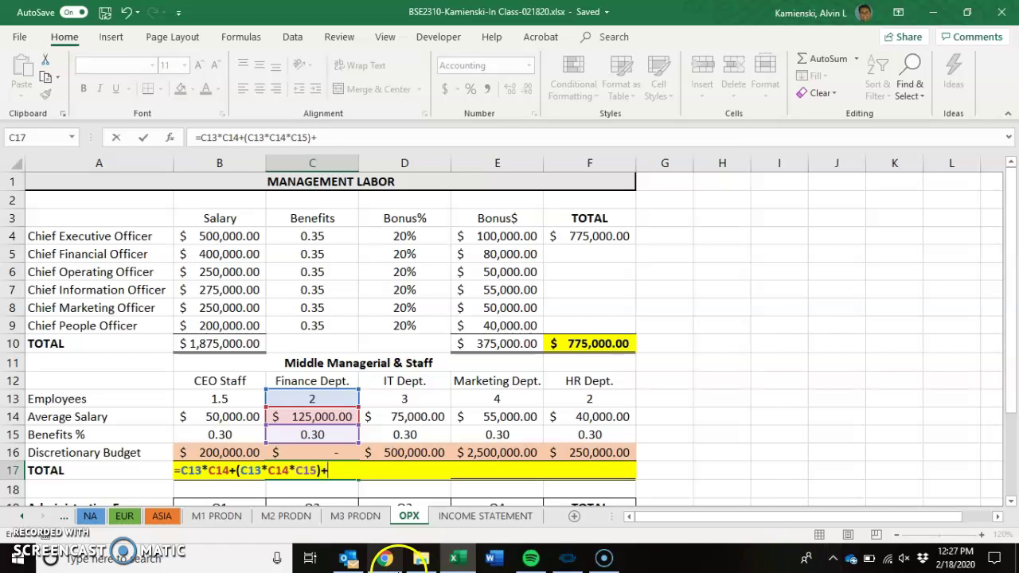
Step: Add the Finance Discretionary Budget C16 to the C17 formula and confirm it
left_click(208, 452)
key("Right")
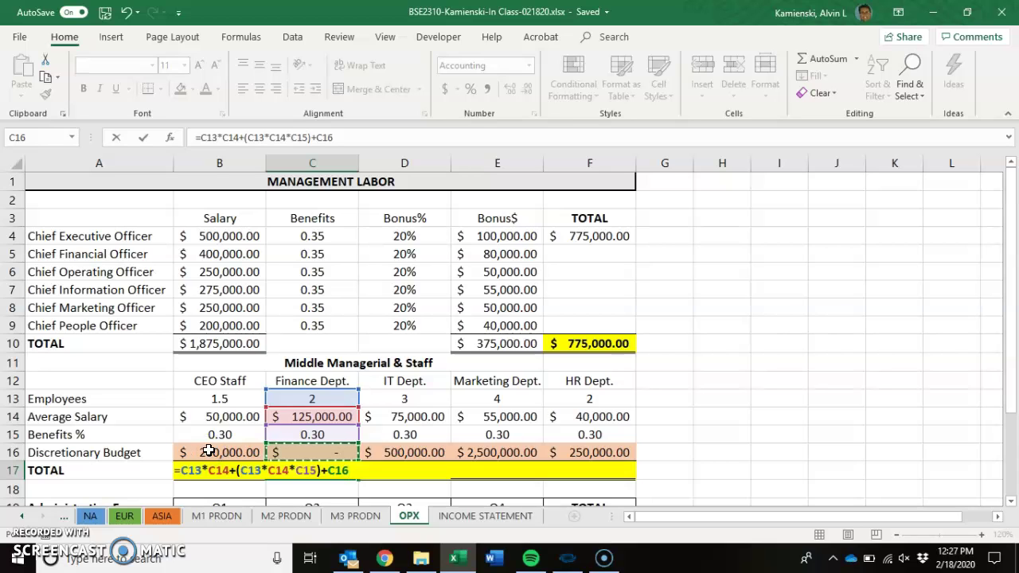
key("ctrl+Return")
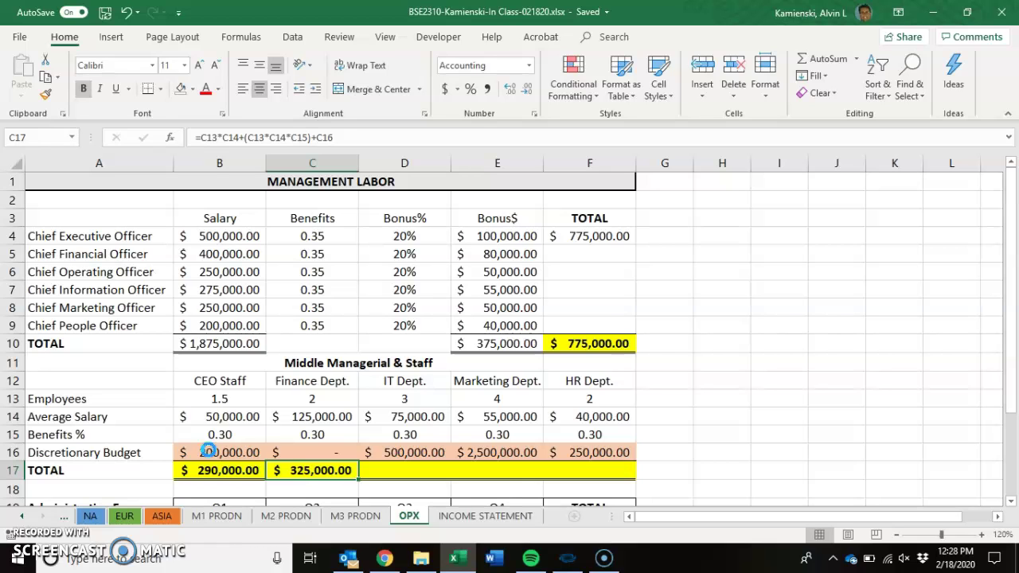
Step: Fill the C17 TOTAL formula right into D17:F17 for the IT, Marketing and HR totals
key("shift+Right")
key("shift+Right")
key("shift+Right")
key("ctrl+r")
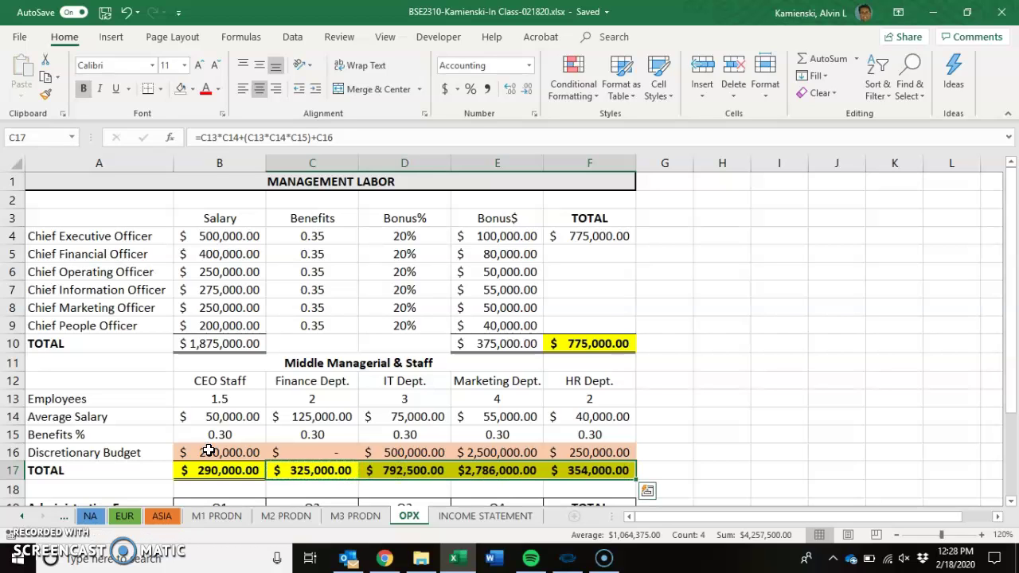
left_click(748, 311)
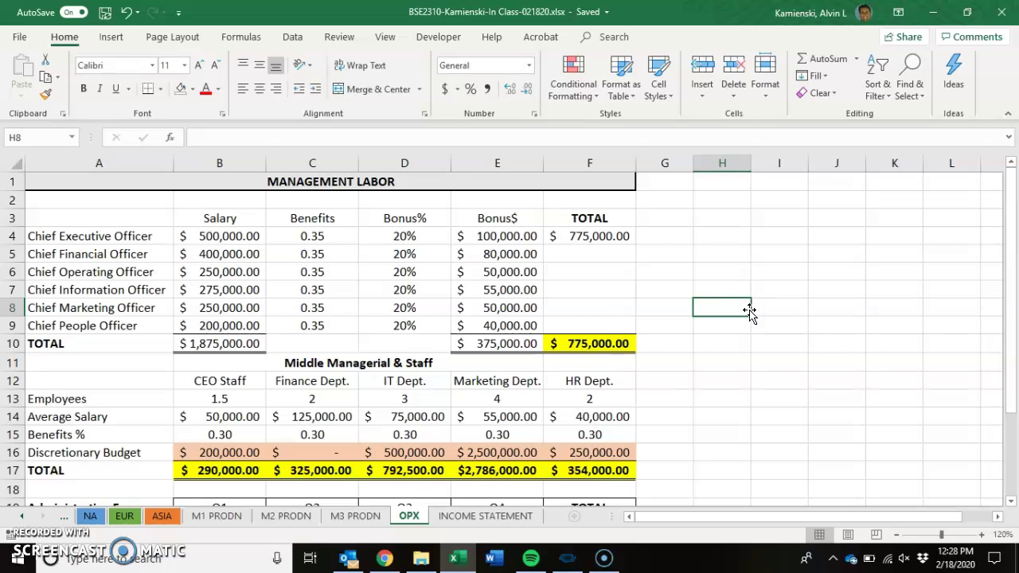